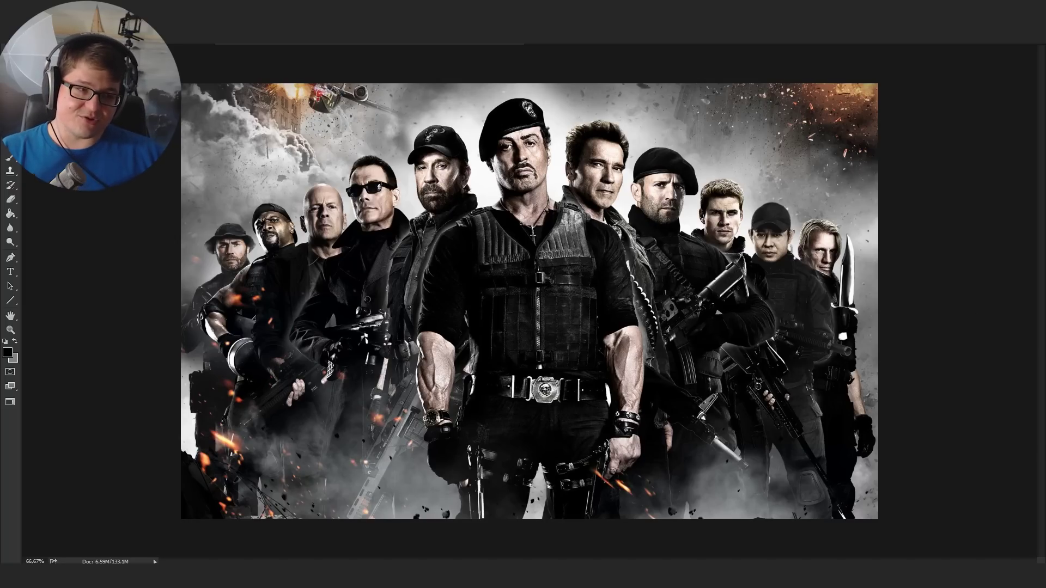
Step: Paste the woman's face photo onto the poster and start outlining it with the Polygonal Lasso
{"action": "key", "text": "ctrl+v"}
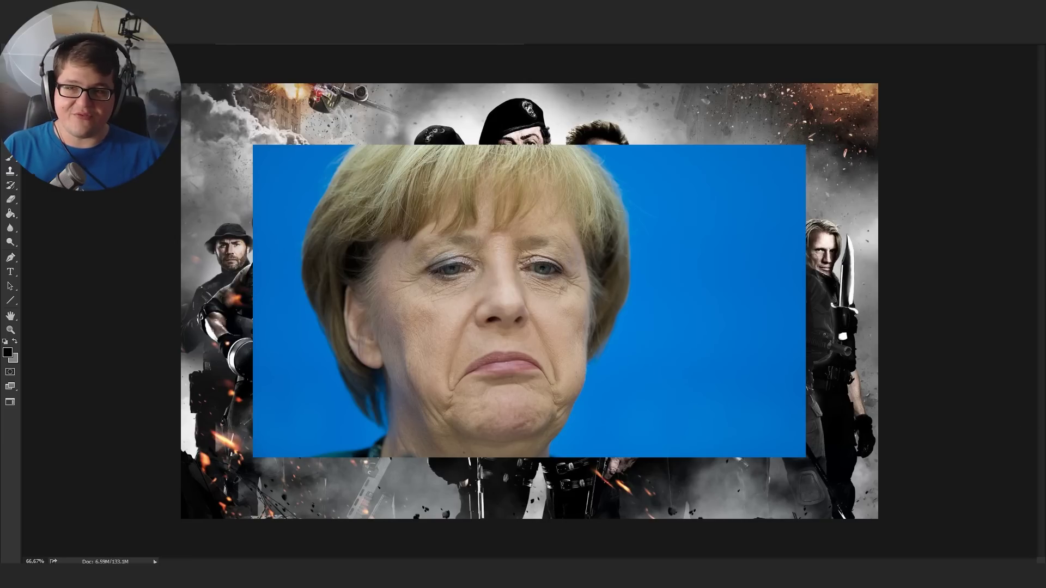
{"action": "left_click", "coordinate": [388, 435]}
{"action": "left_click", "coordinate": [383, 377]}
{"action": "left_click", "coordinate": [368, 394]}
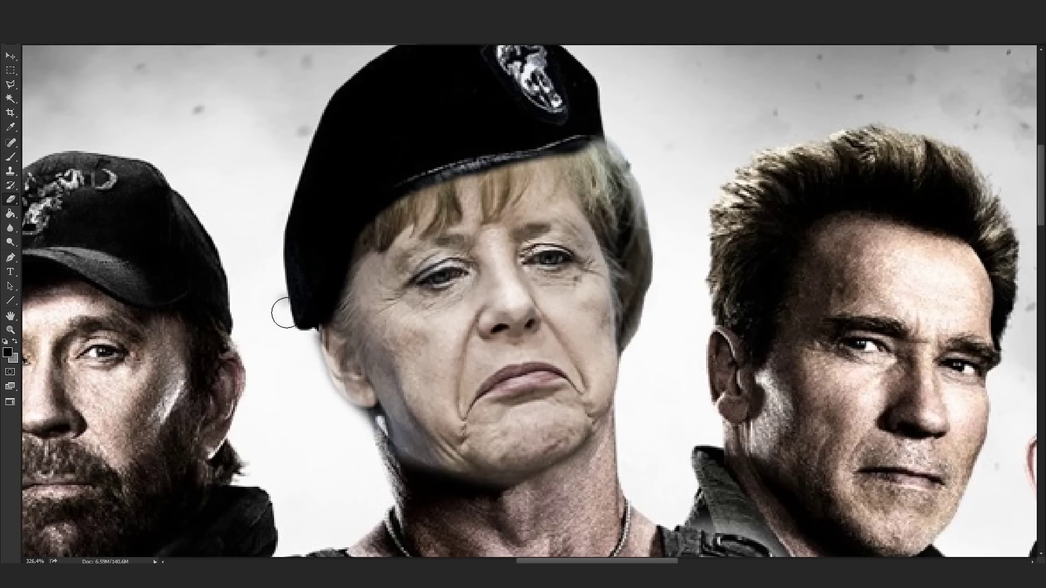
{"action": "scroll", "coordinate": [554, 99], "scroll_direction": "up", "scroll_amount": 3}
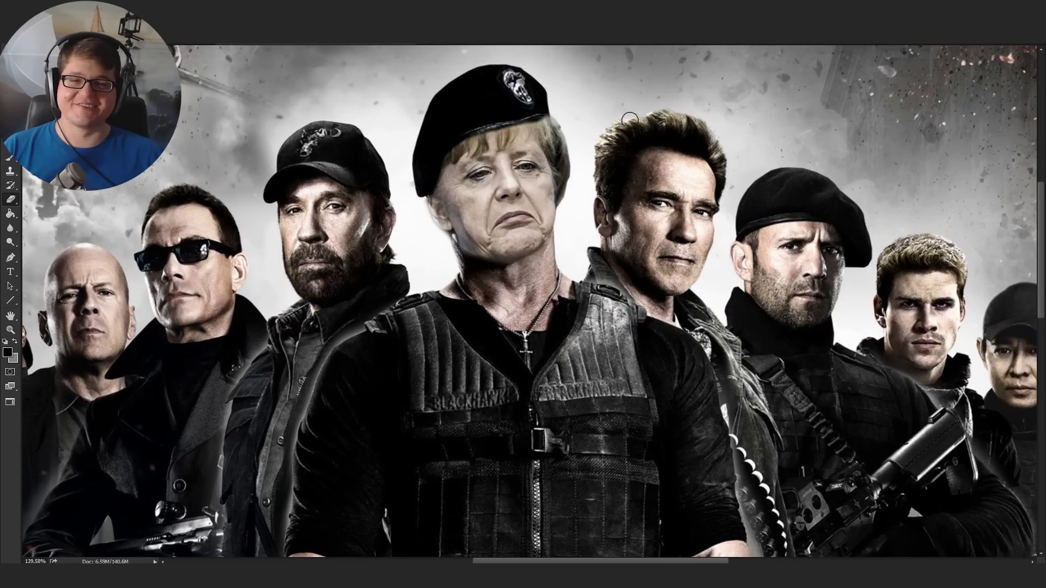
Step: Scroll down the poster to reach more soldiers' faces to swap
{"action": "scroll", "coordinate": [657, 210], "scroll_direction": "down", "scroll_amount": 2}
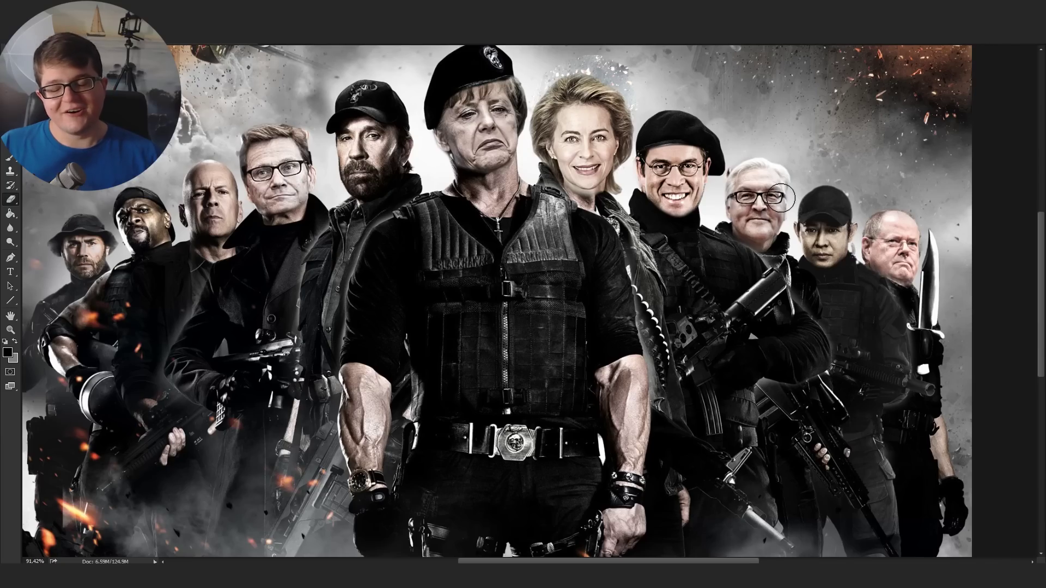
Step: Extend the Polygonal Lasso outline along the group's bottom edge
{"action": "scroll", "coordinate": [781, 198], "scroll_direction": "down", "scroll_amount": 2}
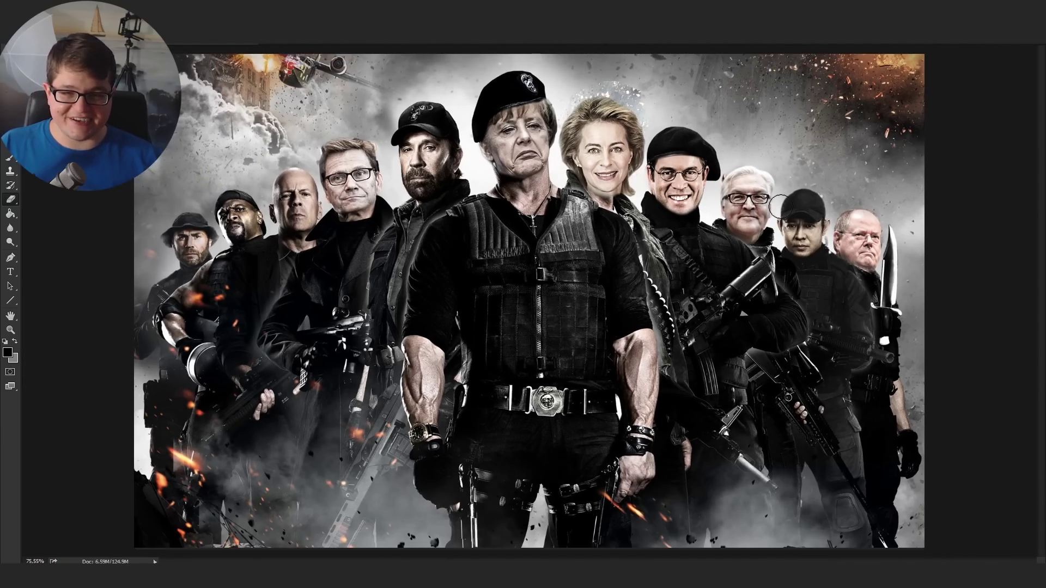
{"action": "scroll", "coordinate": [714, 189], "scroll_direction": "down", "scroll_amount": 1}
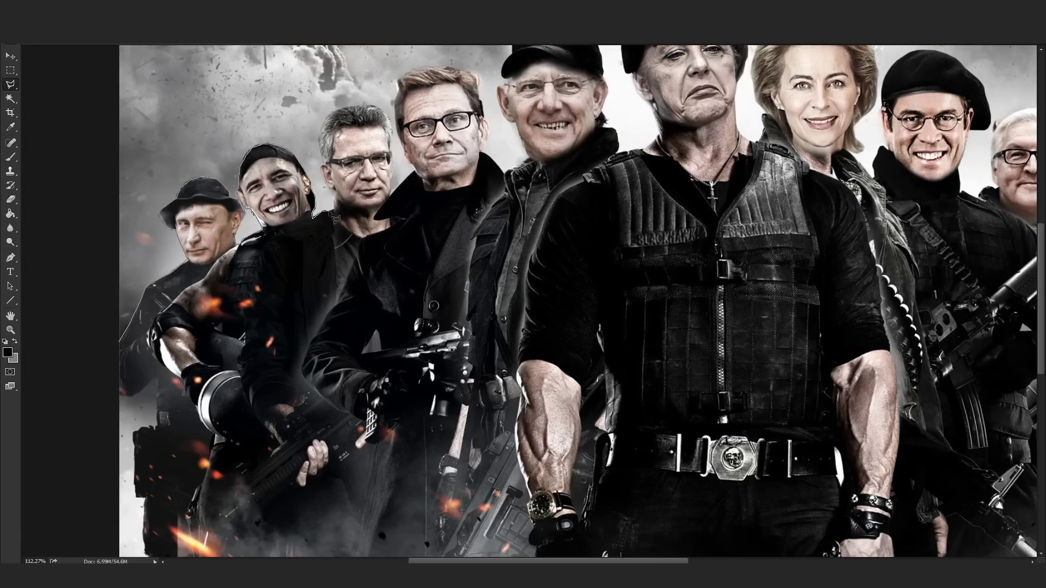
{"action": "scroll", "coordinate": [485, 158], "scroll_direction": "up", "scroll_amount": 3}
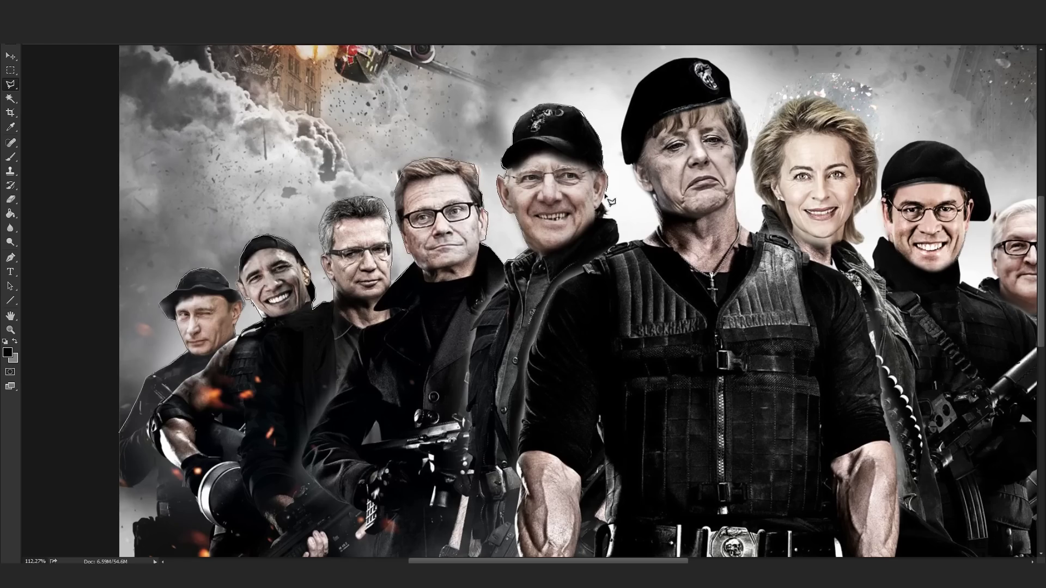
{"action": "scroll", "coordinate": [493, 282], "scroll_direction": "right", "scroll_amount": 5}
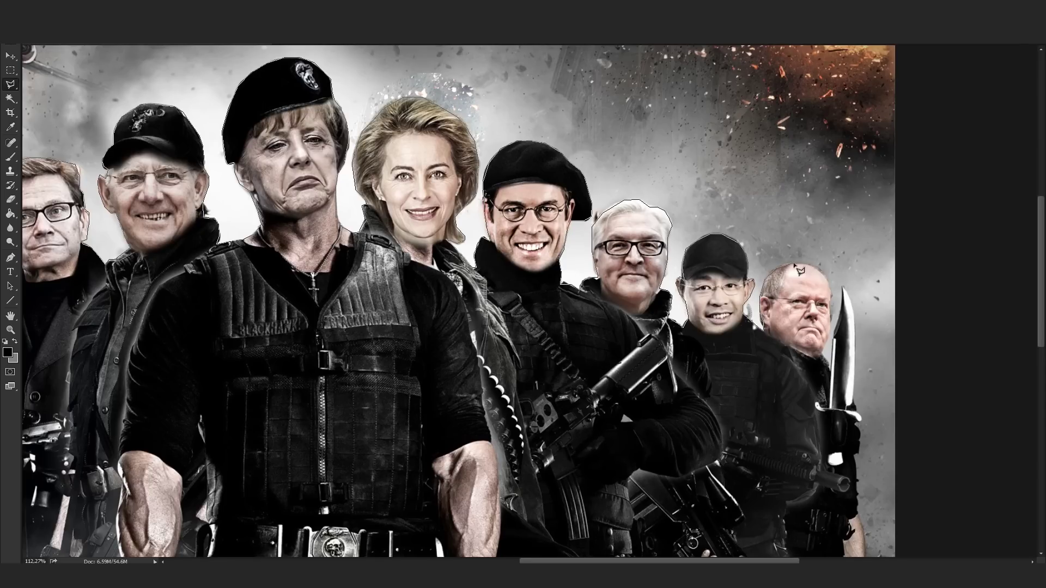
{"action": "scroll", "coordinate": [866, 479], "scroll_direction": "down", "scroll_amount": 5}
{"action": "scroll", "coordinate": [218, 491], "scroll_direction": "left", "scroll_amount": 5}
{"action": "left_click", "coordinate": [108, 534]}
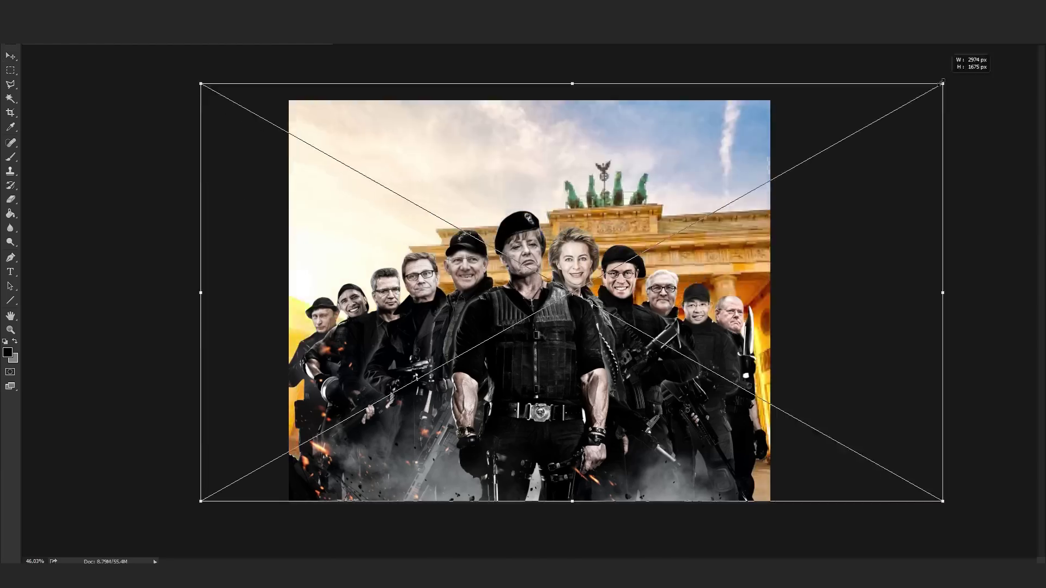
Step: Apply the Camera Raw colour grading to the composite
{"action": "key", "text": "Return"}
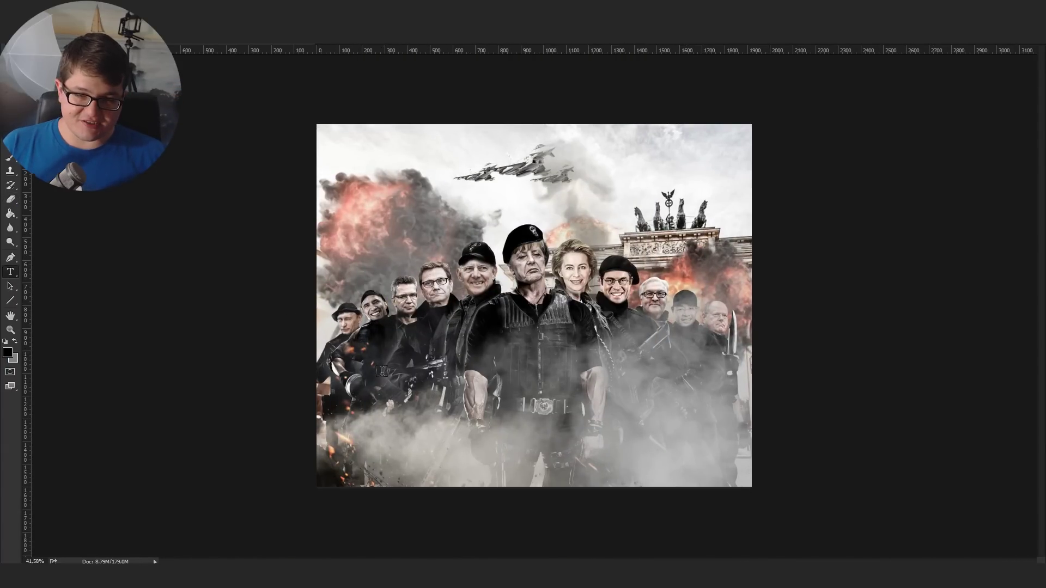
Step: Replace JÜNGSTE with 'Bundes' so the title reads DAS BUNDES GERICHT, and commit it
{"action": "type", "text": "JASJ"}
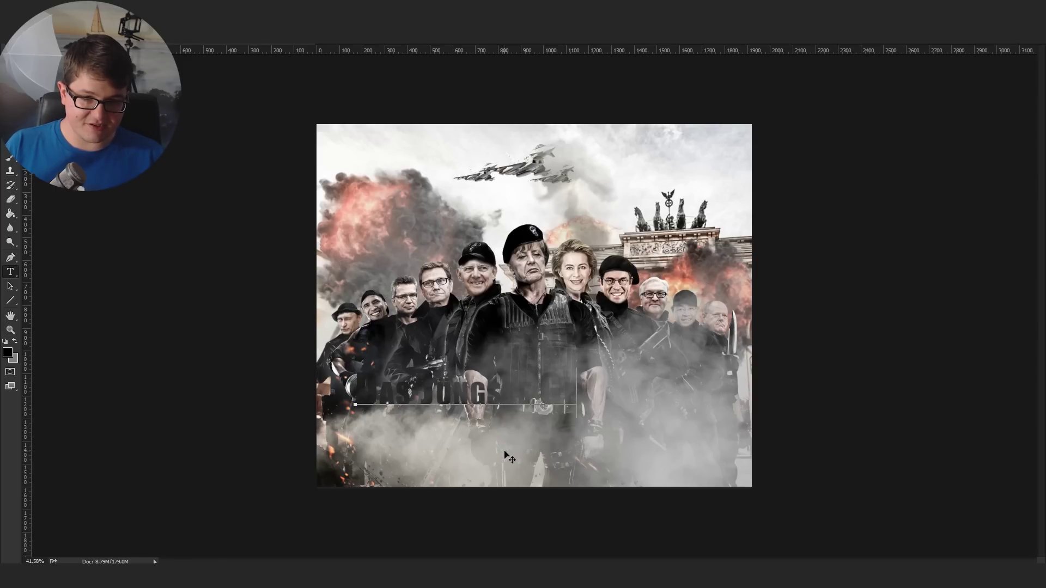
{"action": "left_click_drag", "start_coordinate": [530, 393], "coordinate": [417, 388]}
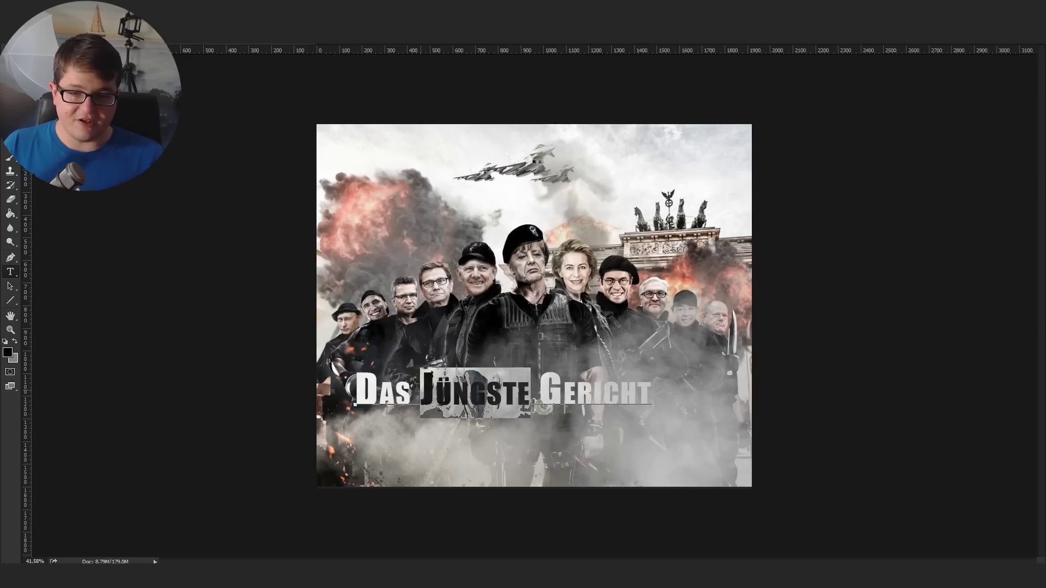
{"action": "key", "text": "BackSpace"}
{"action": "type", "text": "B"}
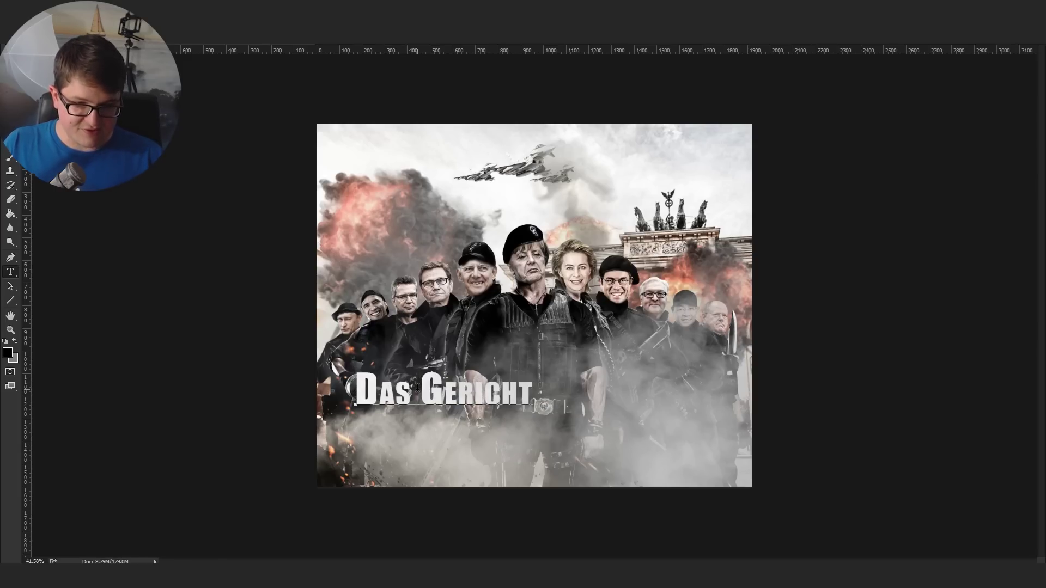
{"action": "type", "text": "undes"}
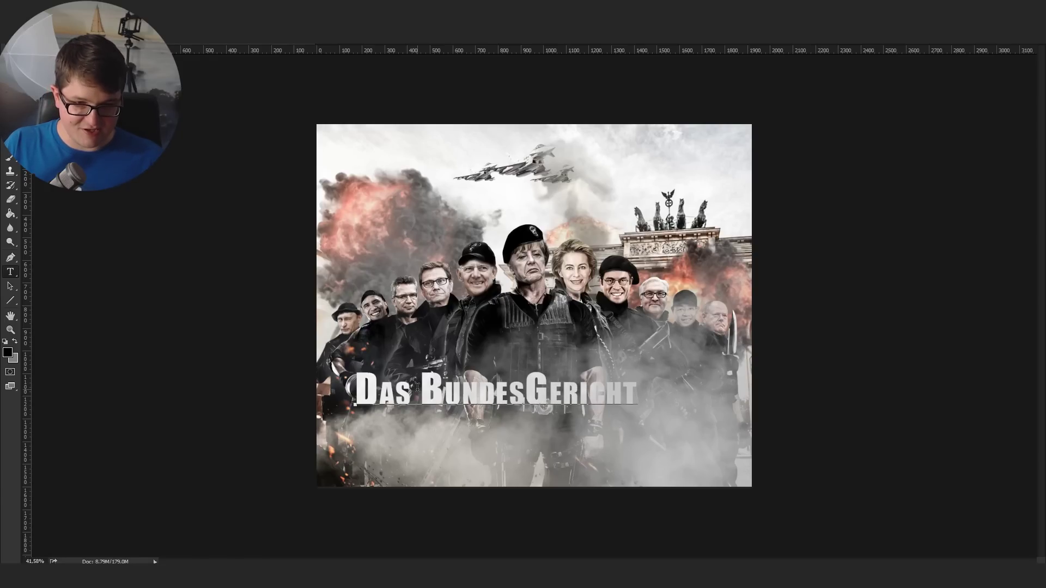
{"action": "left_click", "coordinate": [458, 76]}
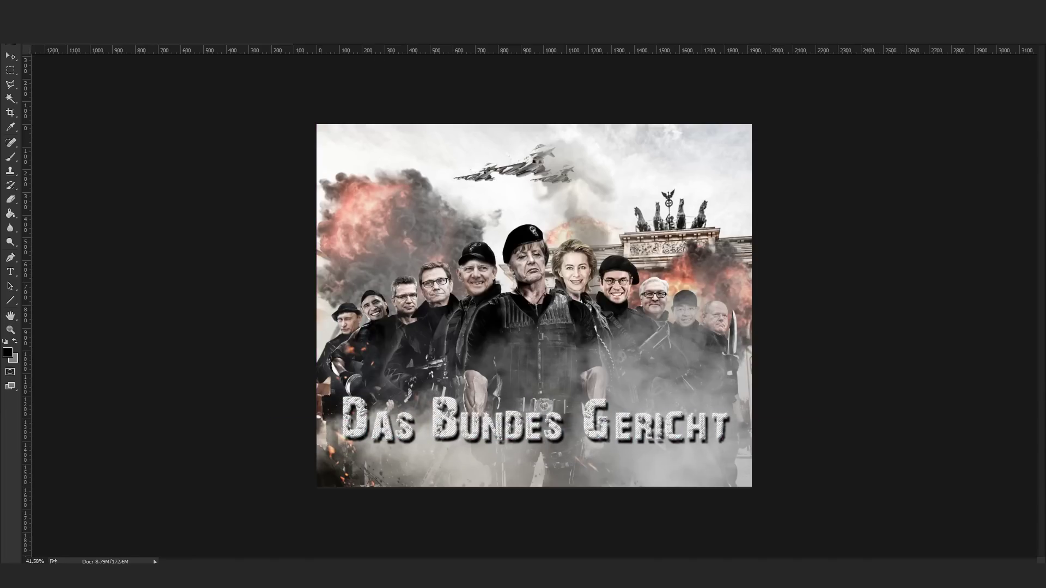
Step: Confirm the chosen colour for the title's layer style
{"action": "left_click", "coordinate": [882, 276]}
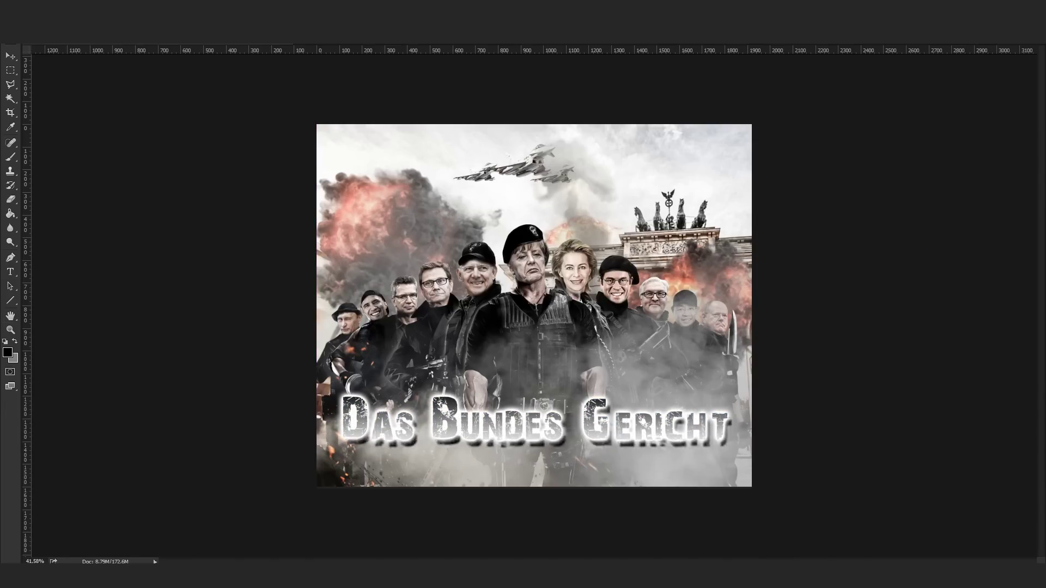